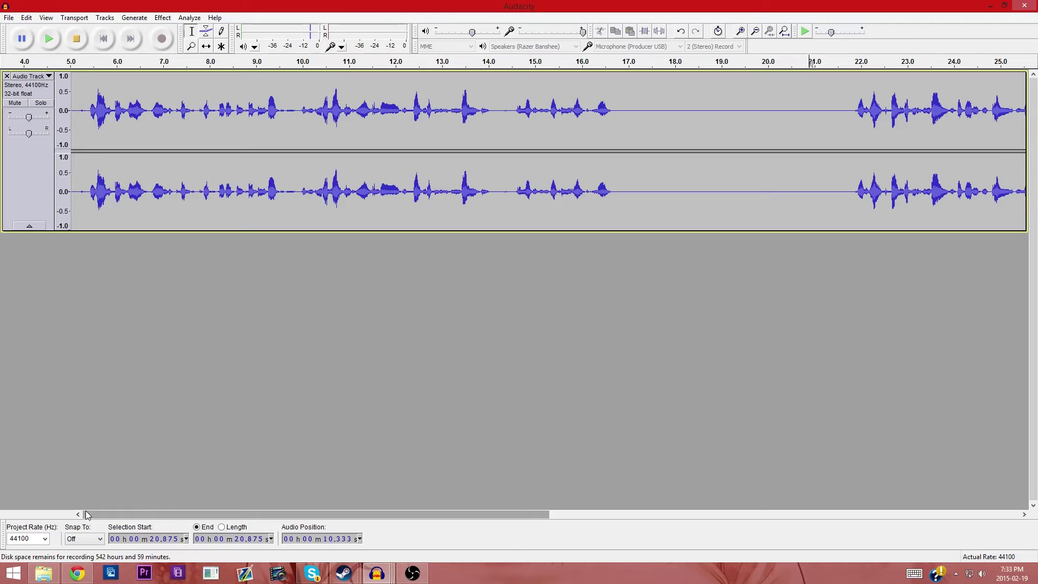
- Trial-select the silent gap from about 12 to 16.6 s, then clear it to a point at 8.6 s
drag(640, 116, 837, 120)
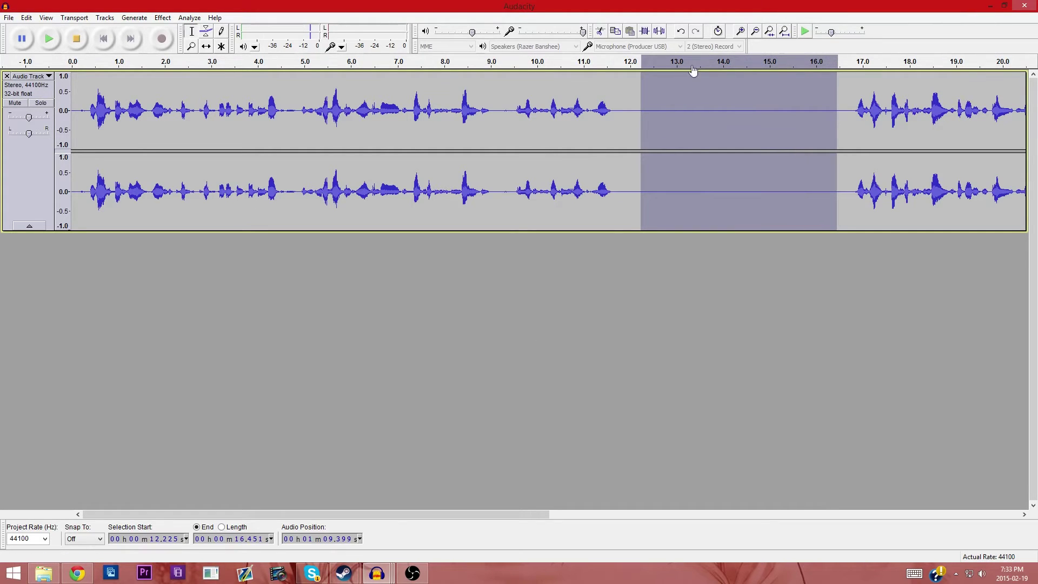
click(616, 93)
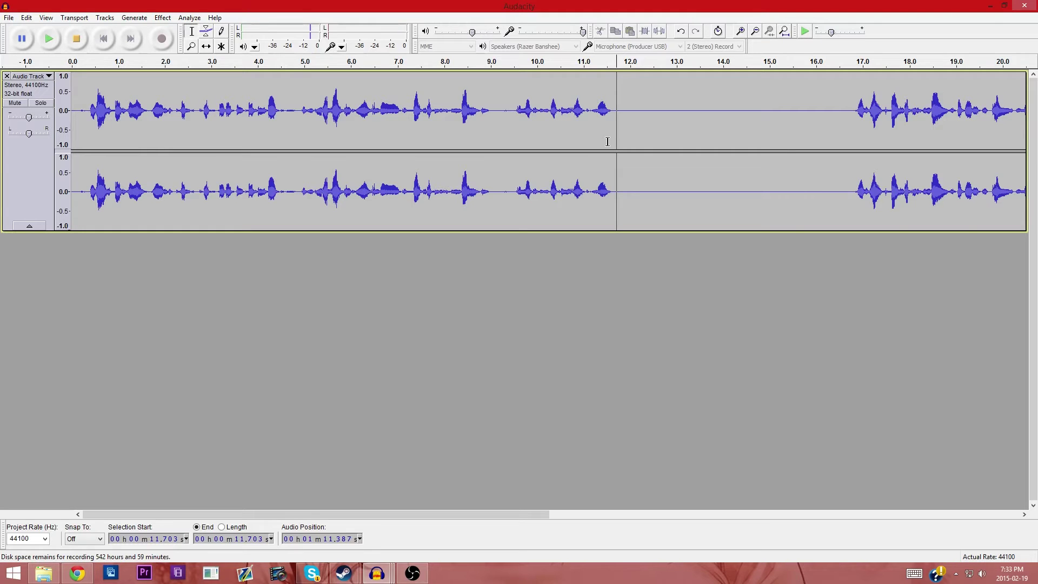
drag(630, 144, 580, 140)
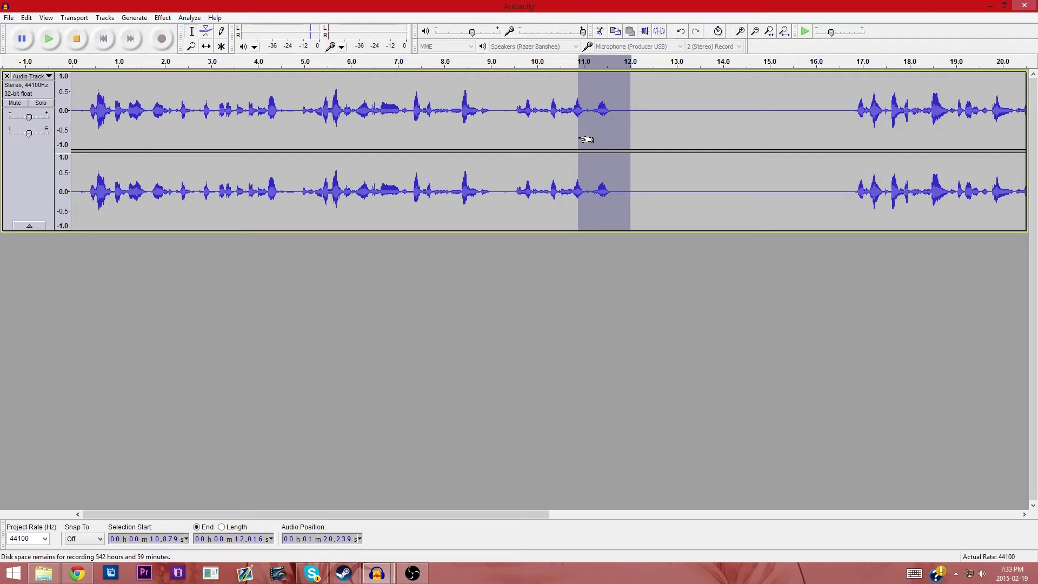
click(656, 133)
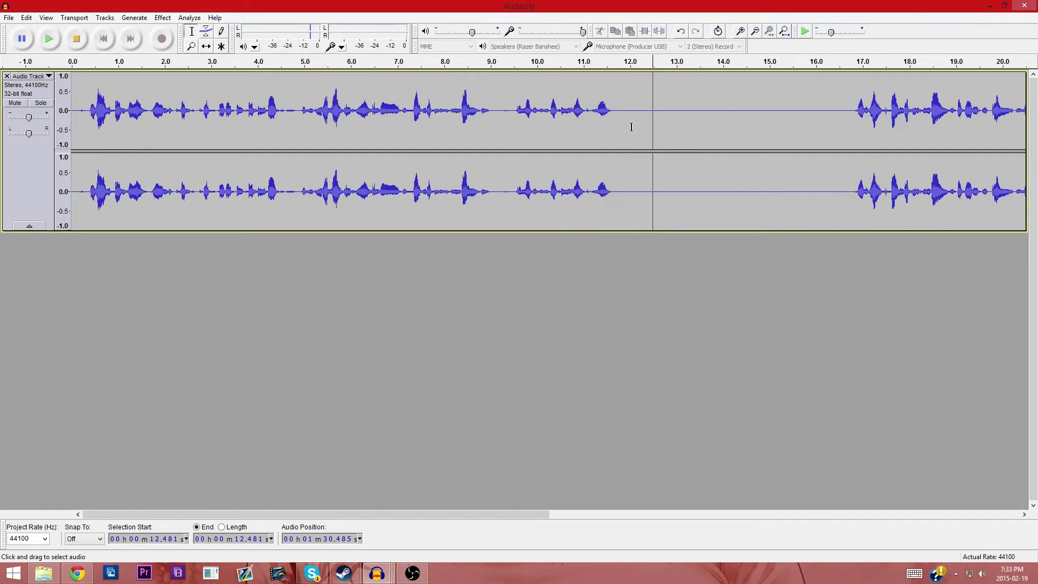
drag(631, 127, 843, 126)
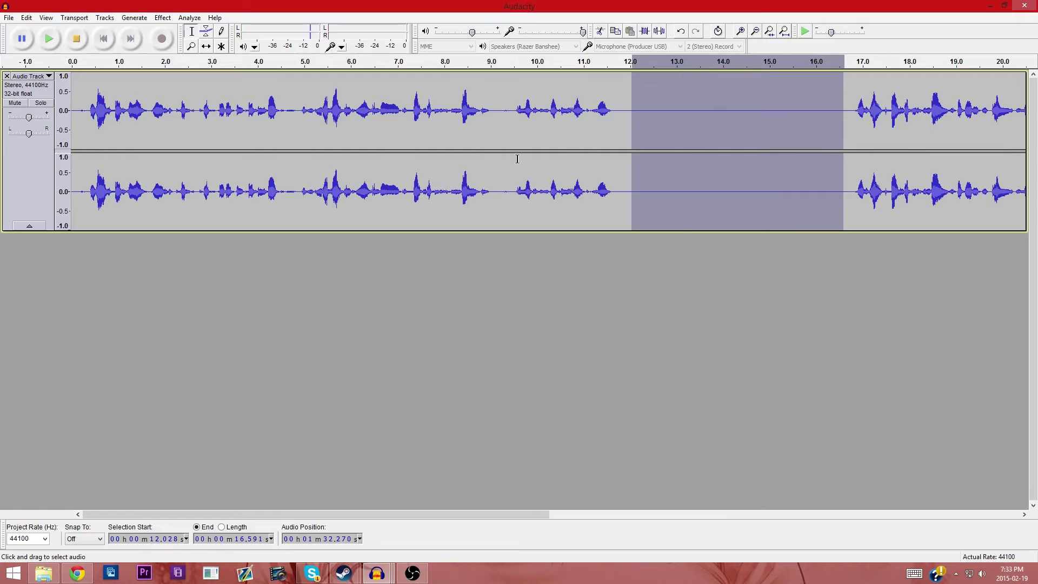
click(474, 135)
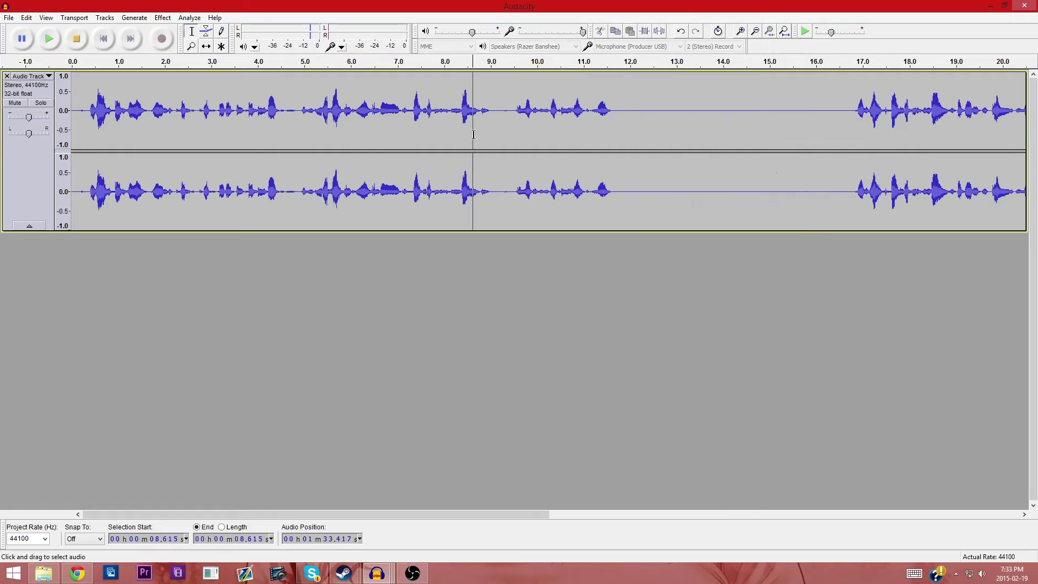
- Play the recording from 0 s and let it run to its end near 36 s
click(75, 62)
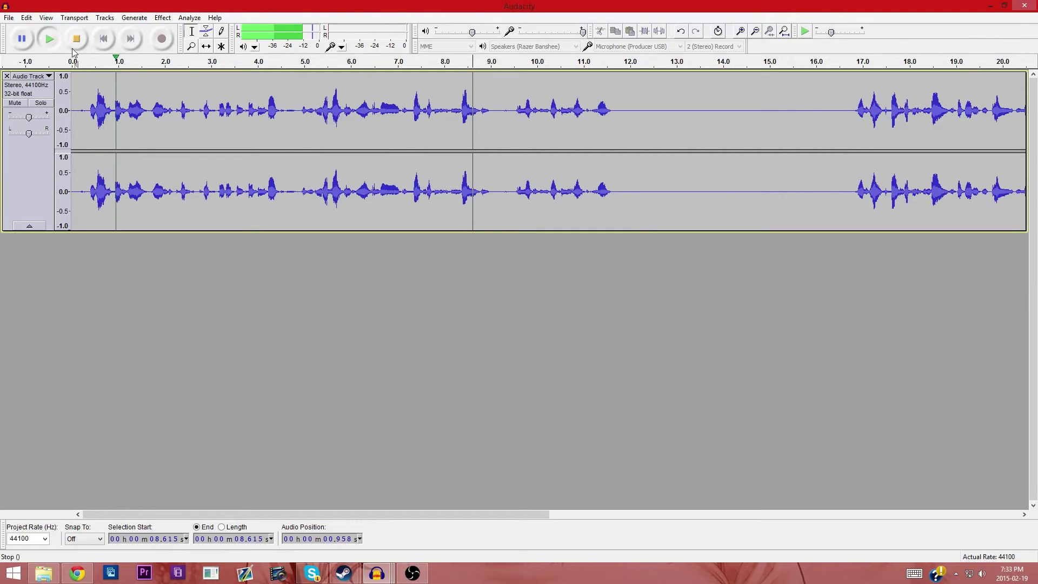
click(49, 39)
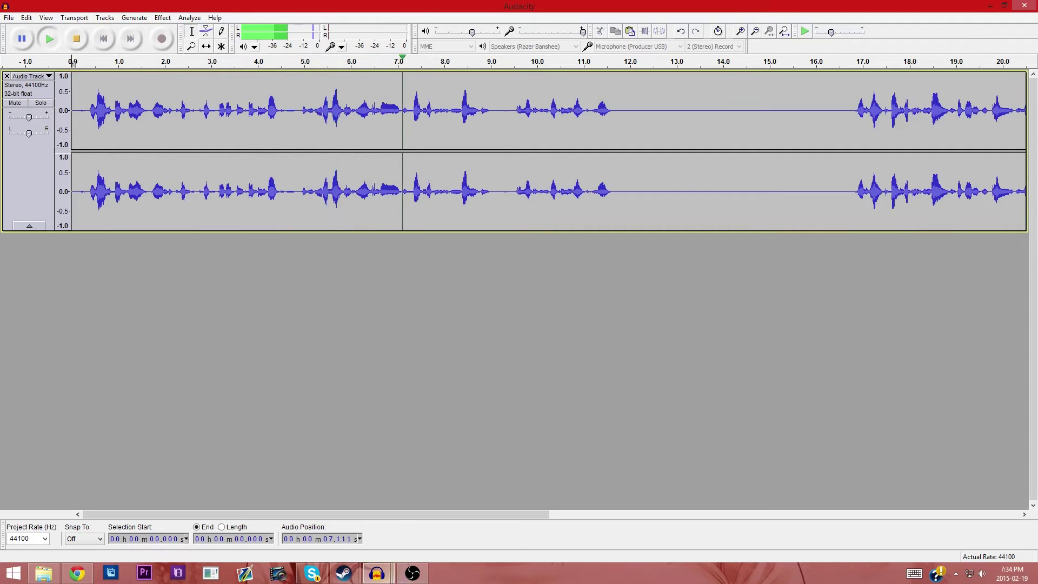
click(413, 573)
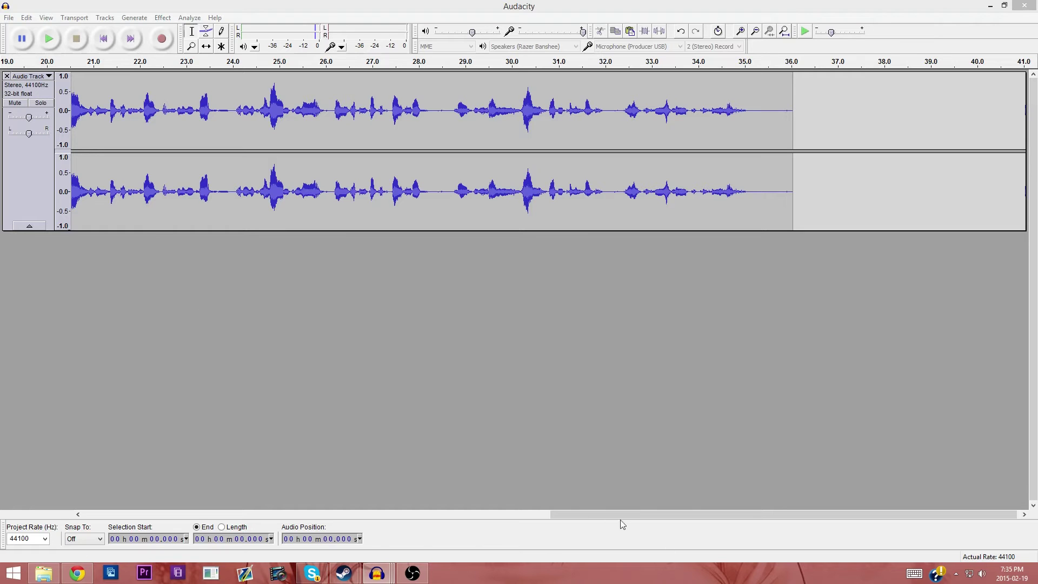
- Try several selections of the silent gap, between roughly 11.8 and 16.7 s, then clear them
drag(602, 516, 94, 517)
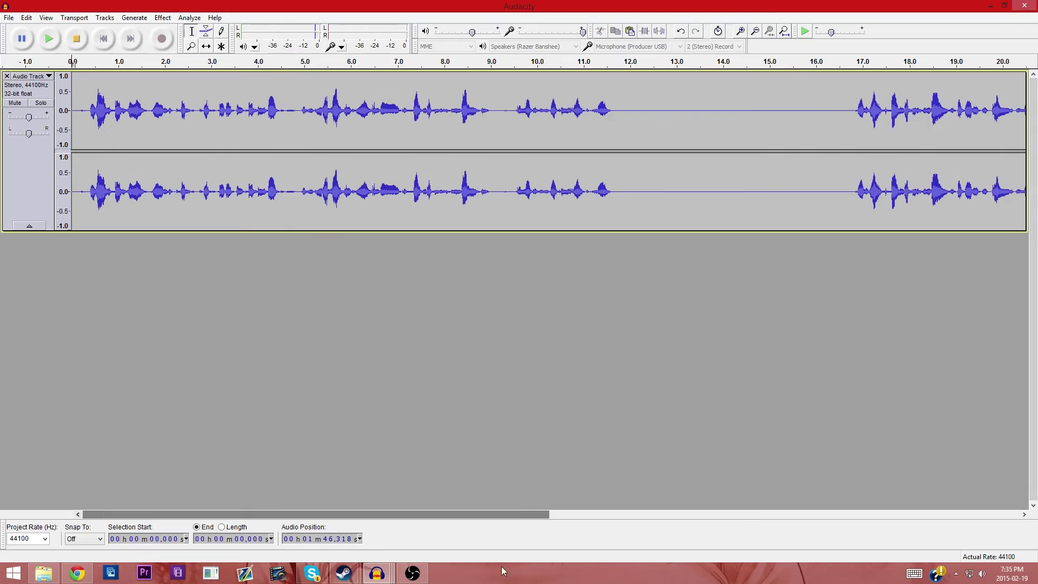
drag(641, 137, 840, 122)
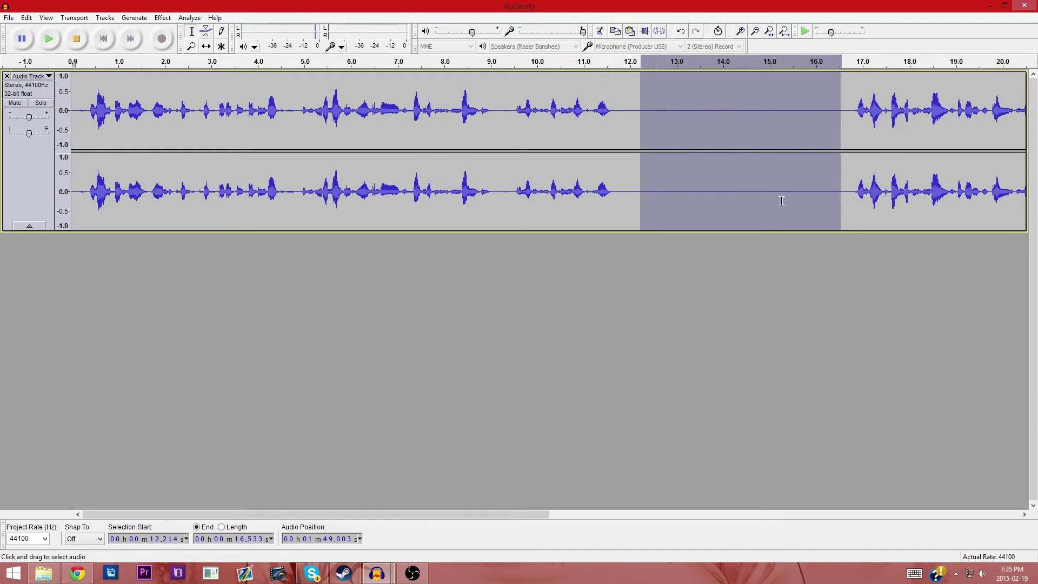
click(724, 172)
drag(648, 132, 835, 135)
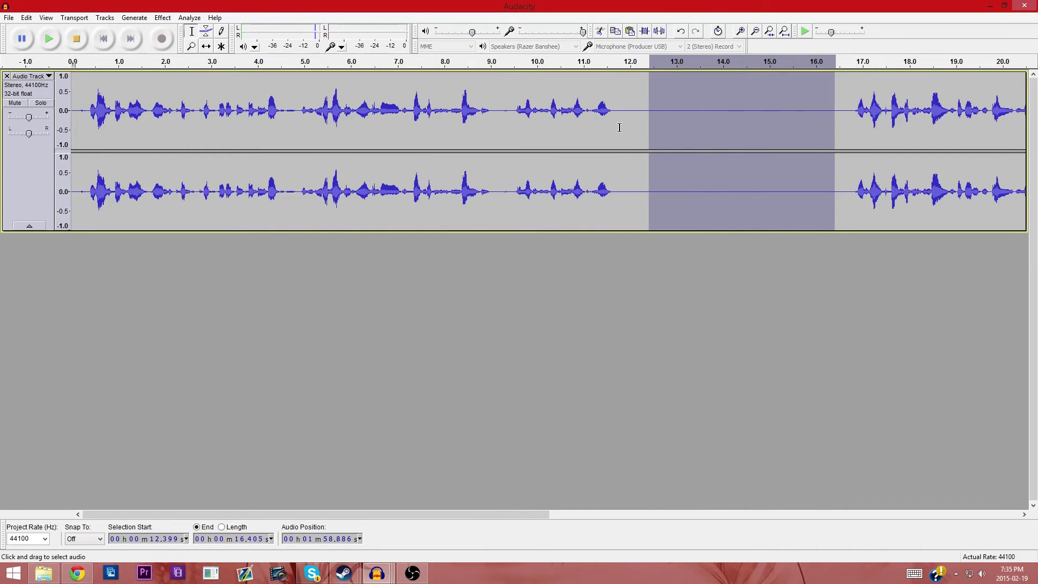
drag(621, 125, 849, 130)
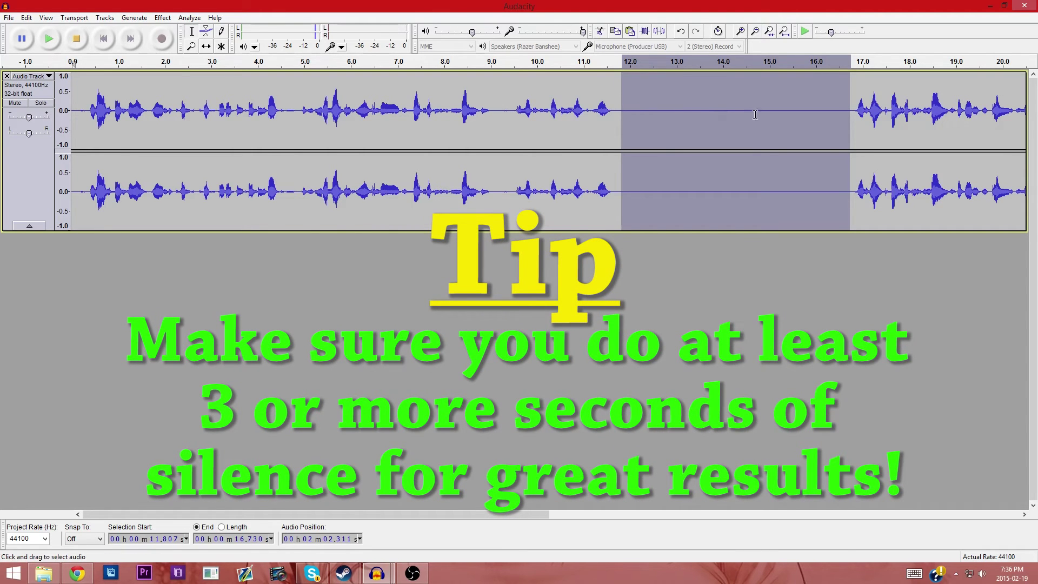
drag(889, 112, 883, 113)
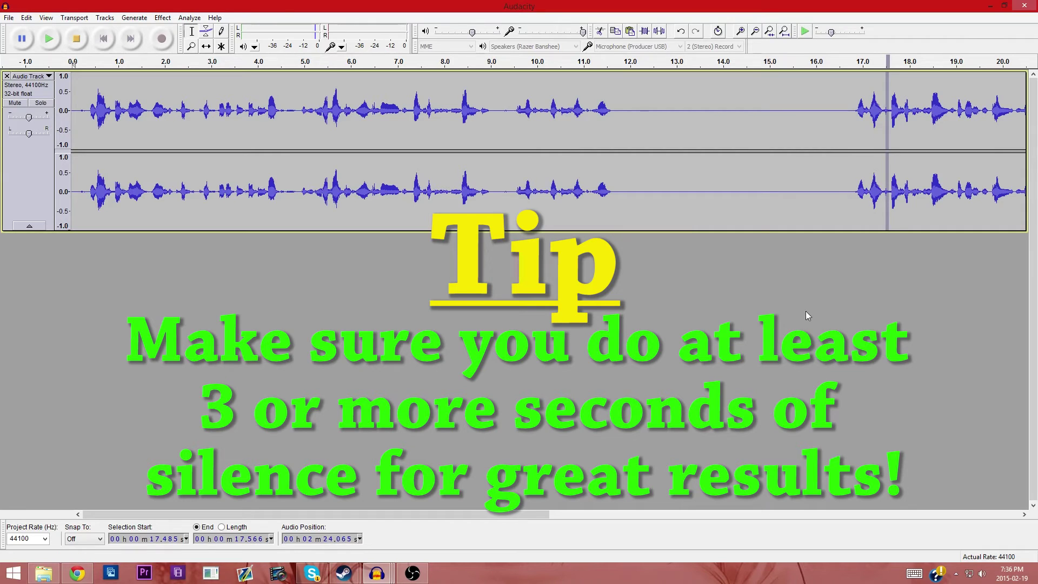
- Reselect the silent gap, settling on 12.1 to 16.8 s across both channels
click(624, 119)
drag(624, 119, 846, 121)
drag(694, 123, 851, 123)
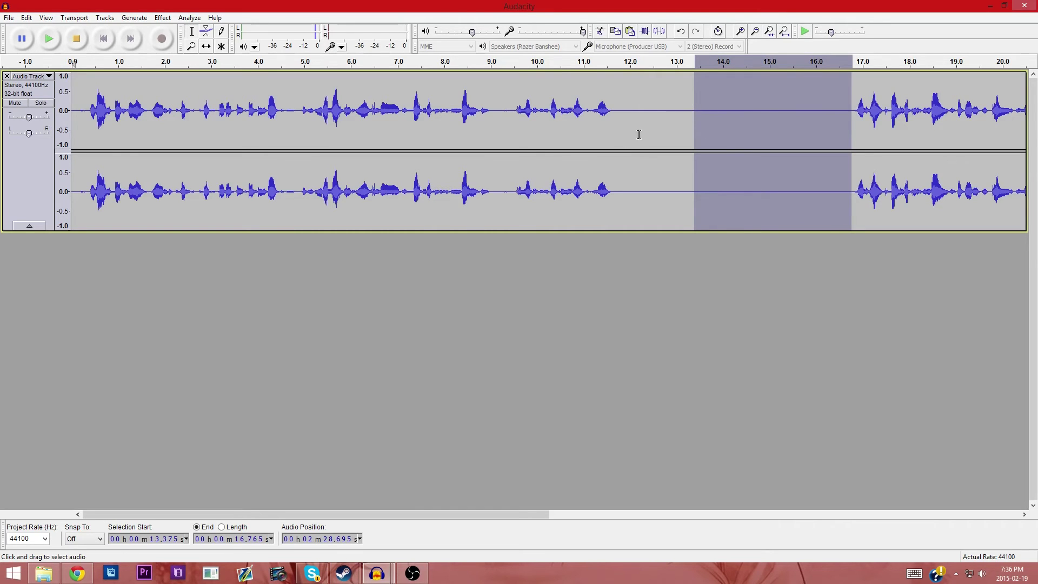
drag(636, 130, 836, 126)
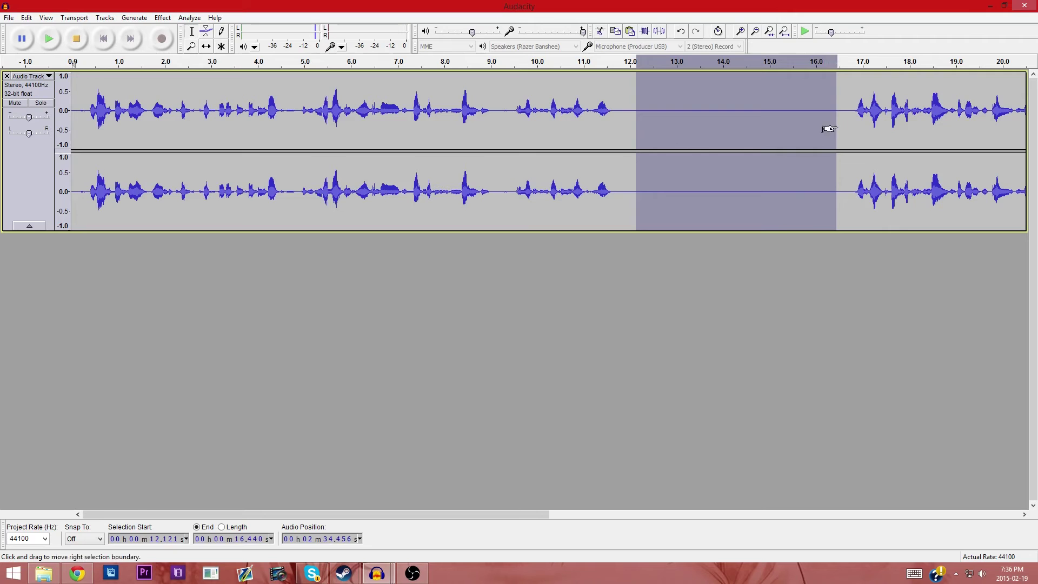
drag(500, 118, 512, 117)
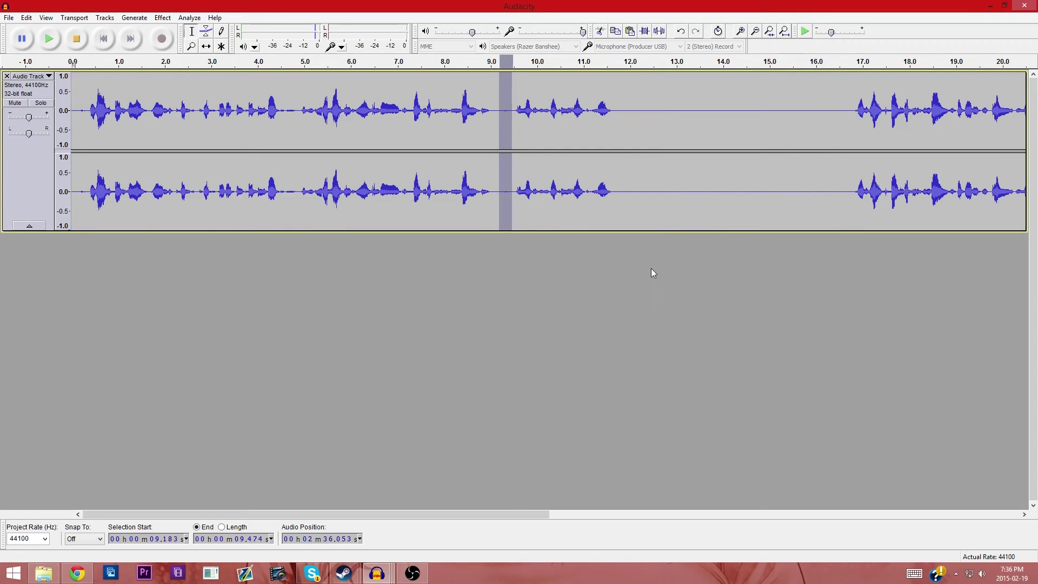
drag(634, 124, 853, 123)
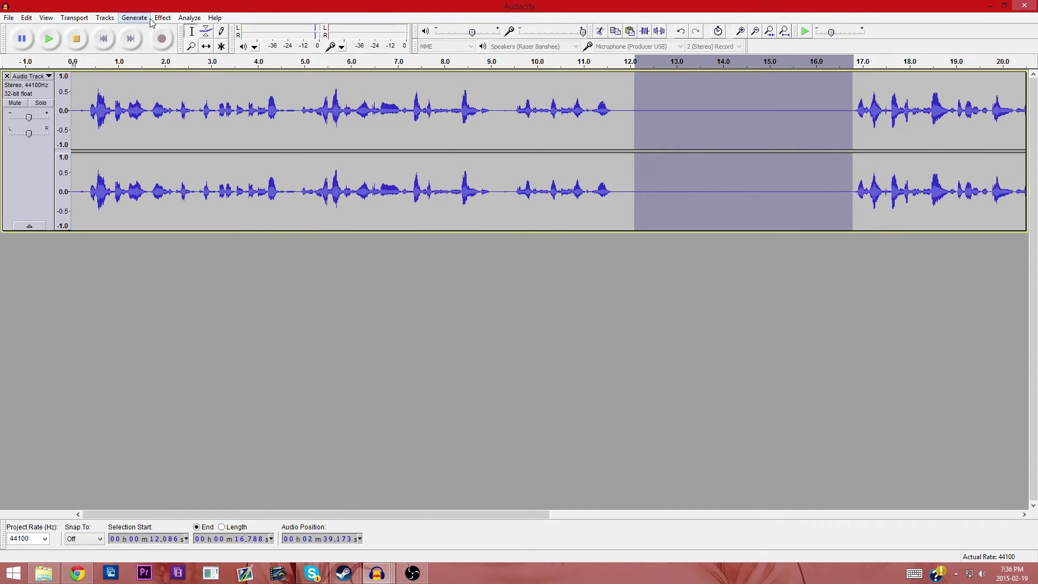
- Get a Noise Removal profile from the silent selection, then select all audio (0–36.034 s)
click(169, 19)
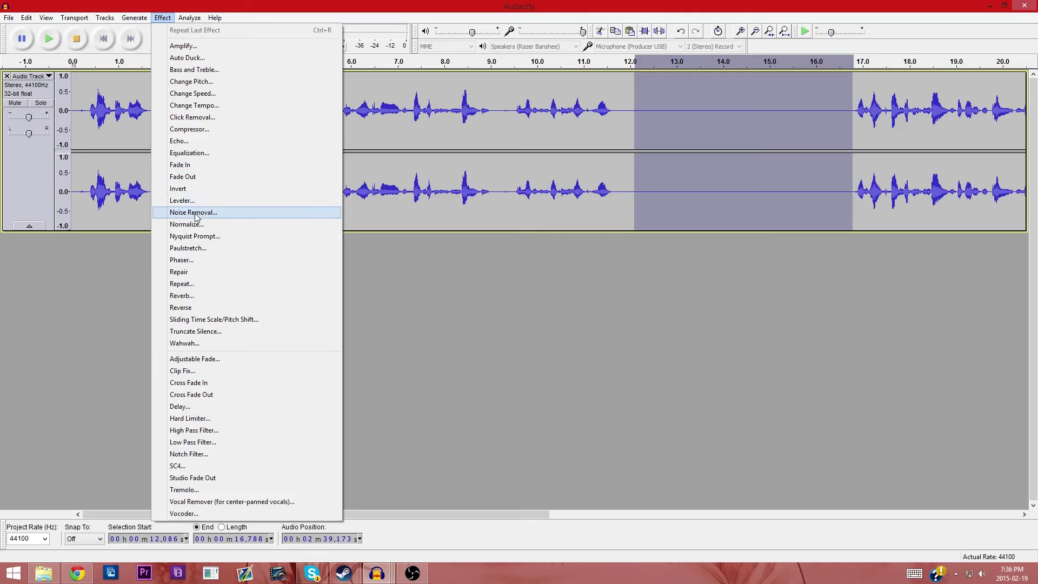
click(219, 212)
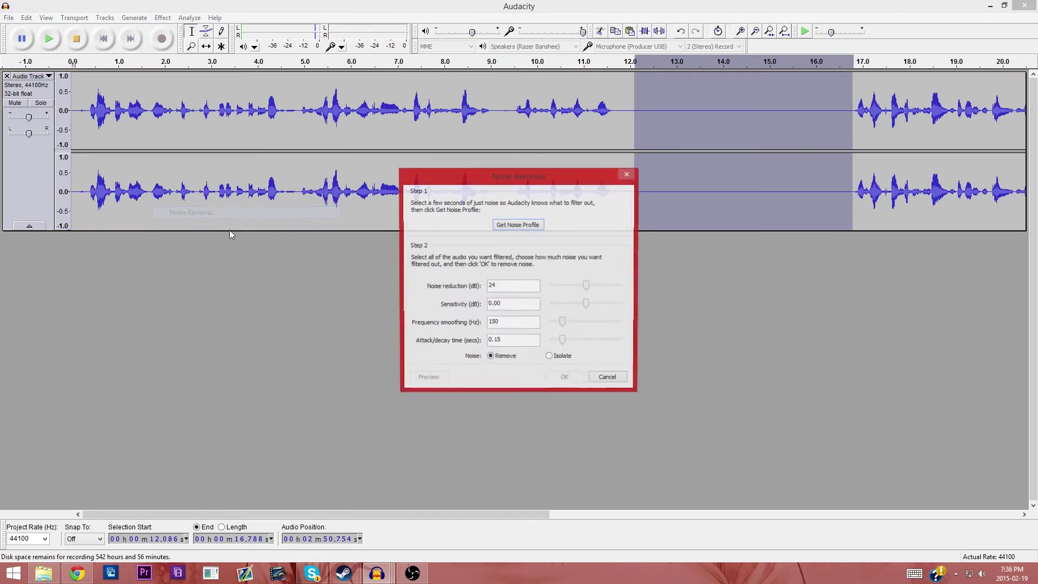
click(507, 226)
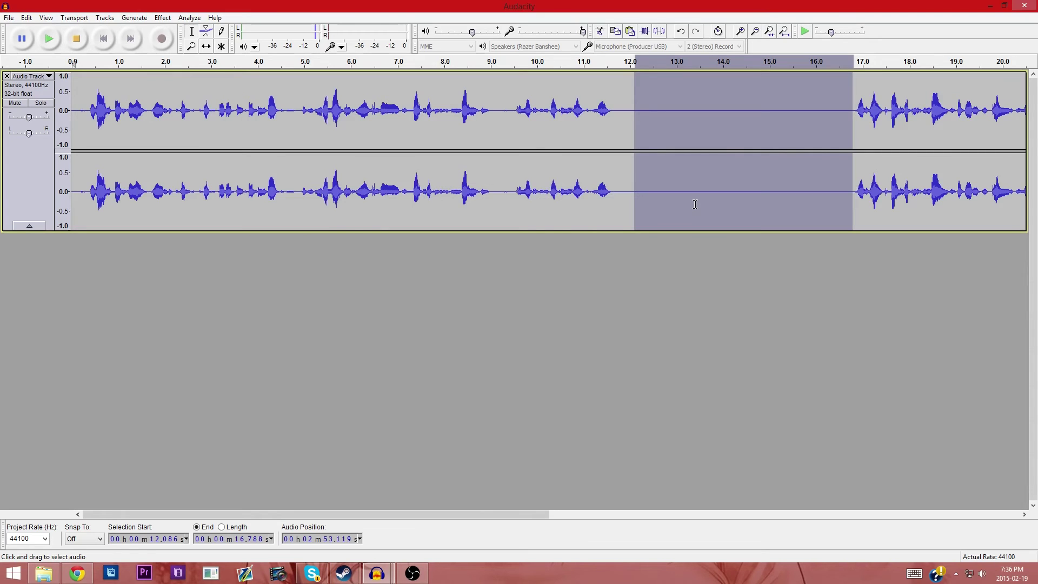
key(ctrl+a)
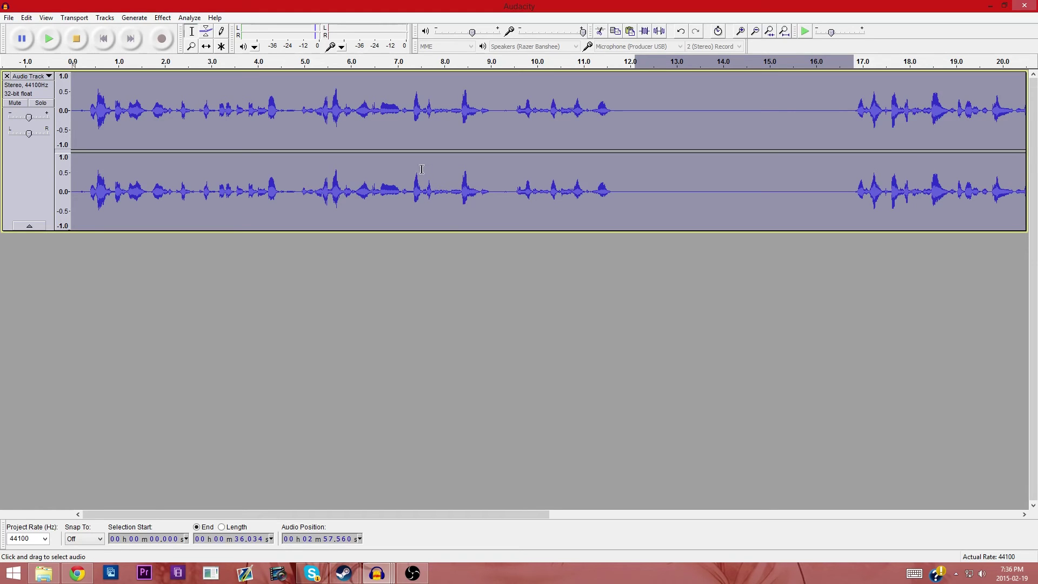
- Apply Noise Removal to the whole track: 24 dB reduction, 0.00 sensitivity, 150 Hz smoothing
click(162, 18)
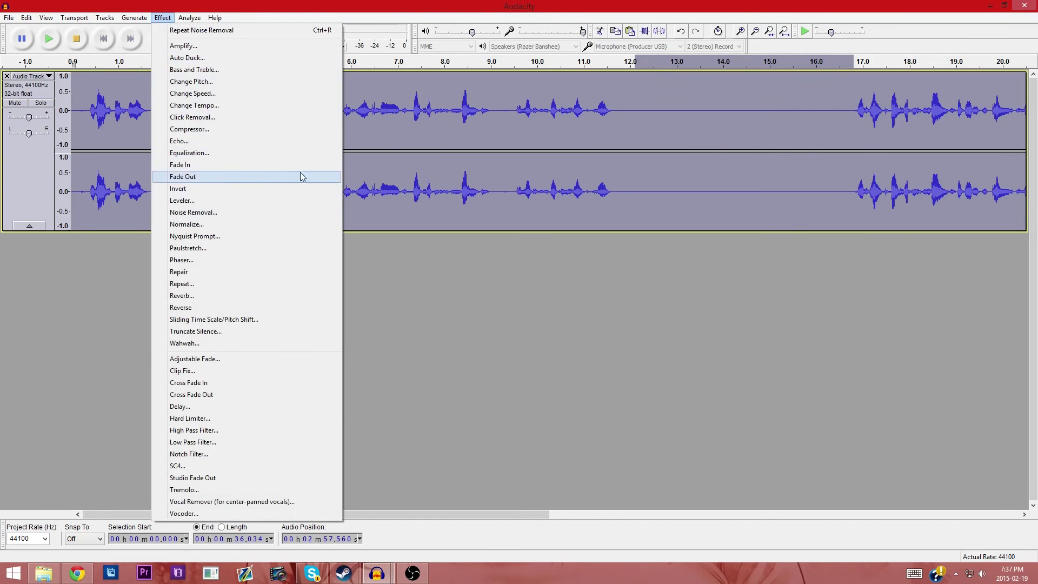
click(205, 214)
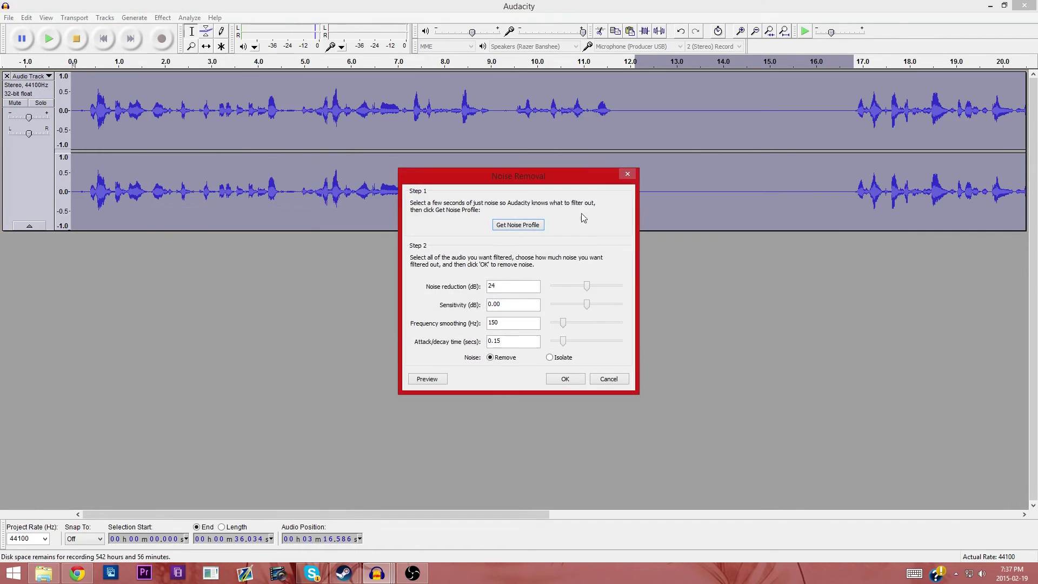
click(558, 379)
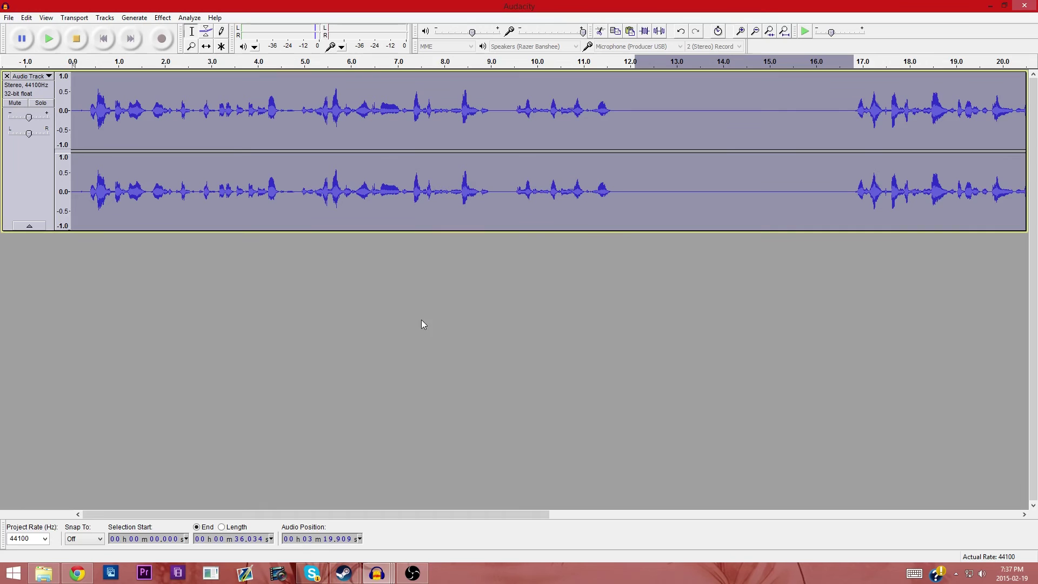
- Play the noise-reduced recording from the start through its end at about 36 s
drag(492, 517, 343, 437)
click(48, 38)
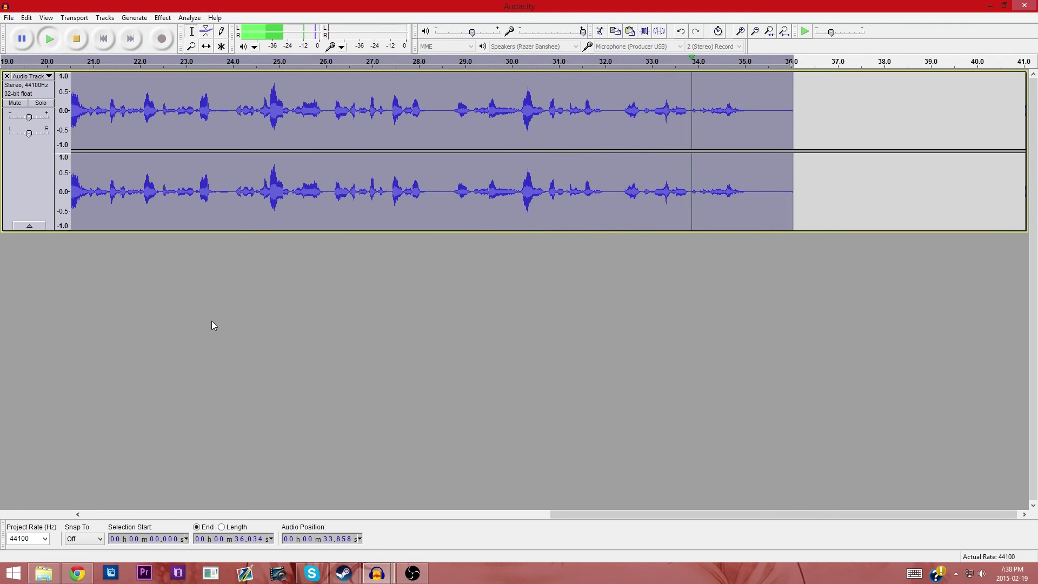
click(212, 325)
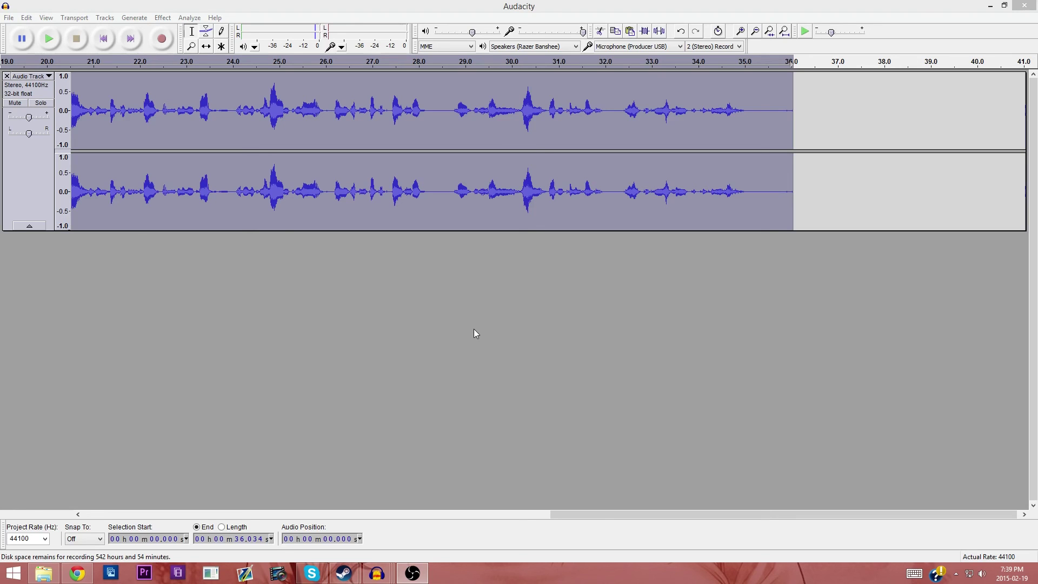
click(163, 18)
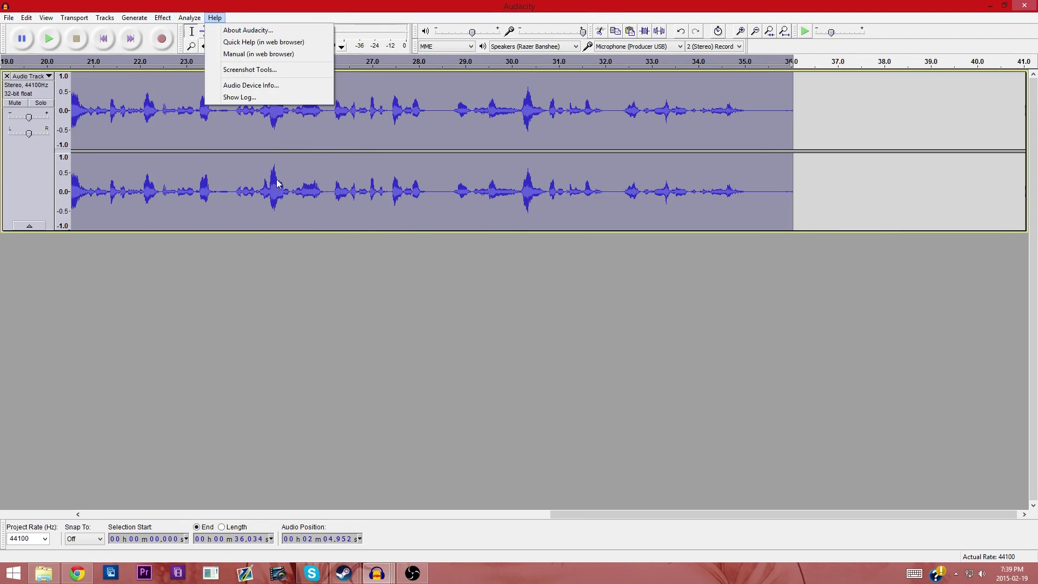
mouse_move(135, 18)
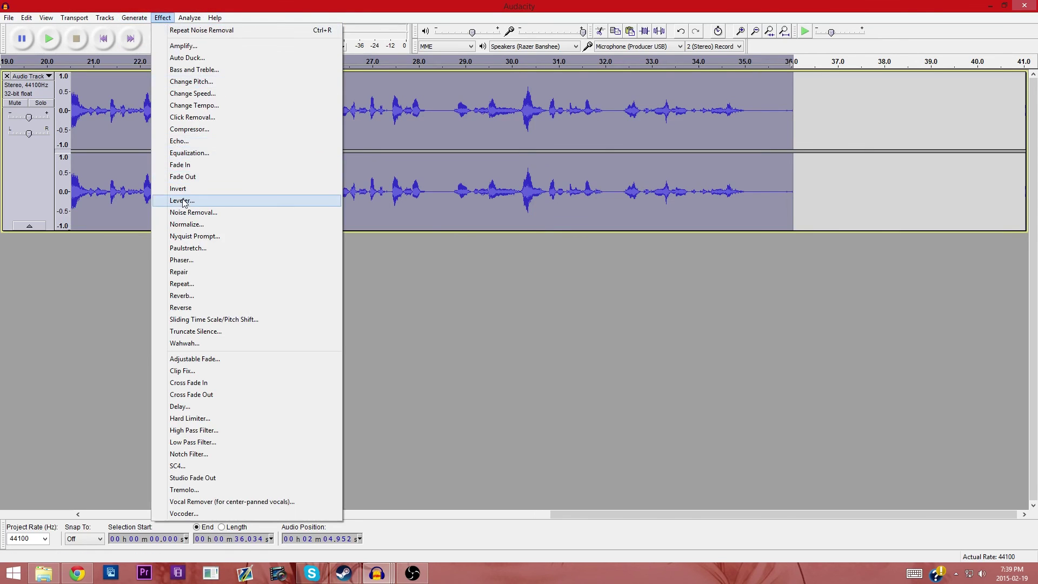
click(558, 387)
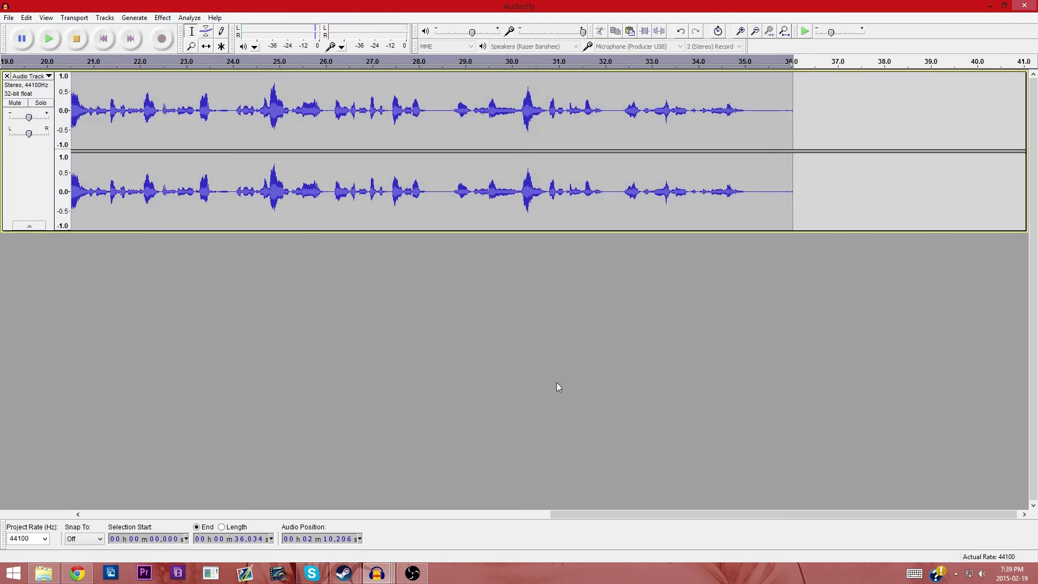